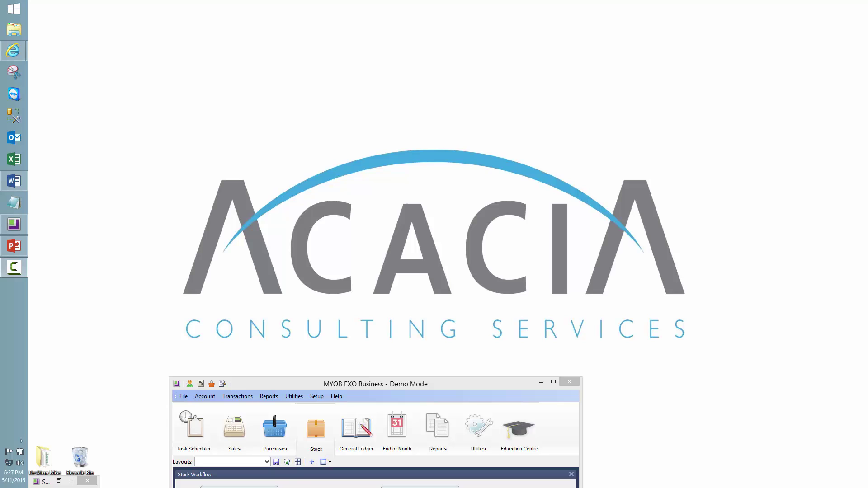
Open the Stock Take workspace and begin initialising the Sydney stock take.
drag(474, 384, 479, 116)
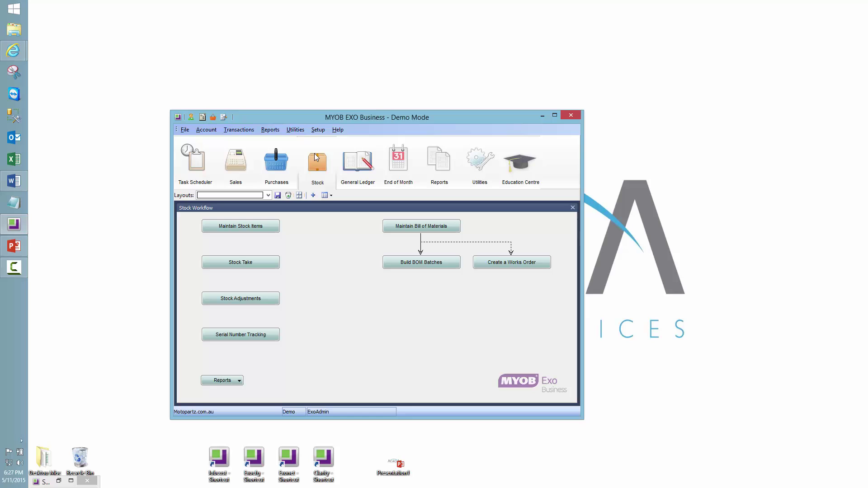
click(273, 262)
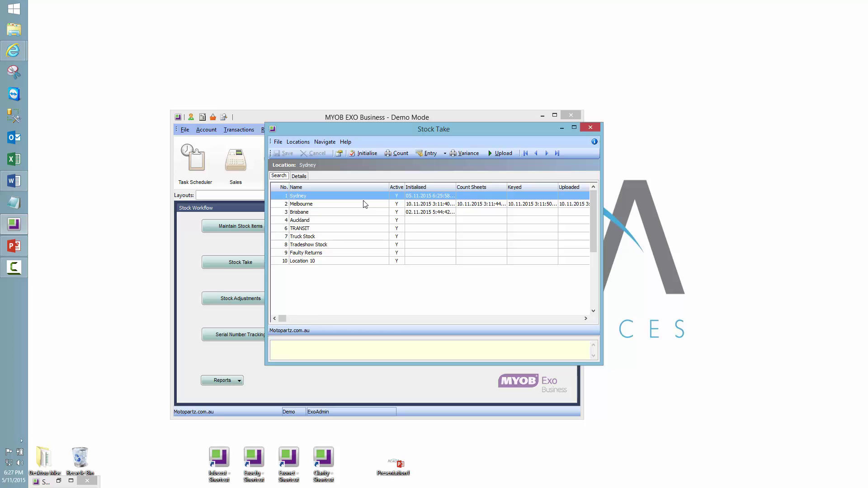
click(367, 154)
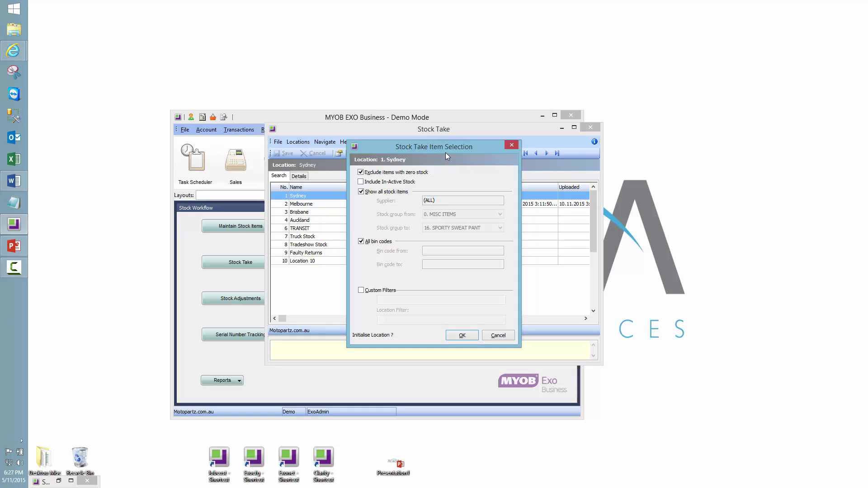
Limit the item selection to stock group 6. WHEELS & TYRES as both start and end group.
click(361, 193)
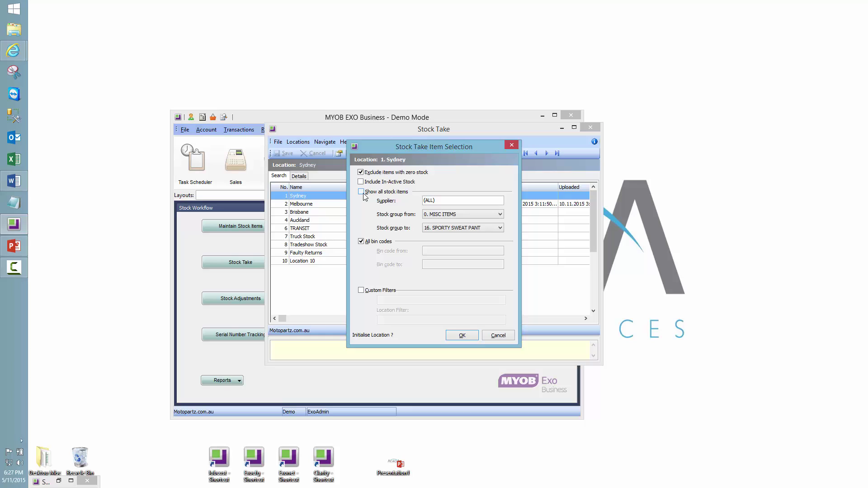
click(364, 196)
click(365, 197)
click(500, 215)
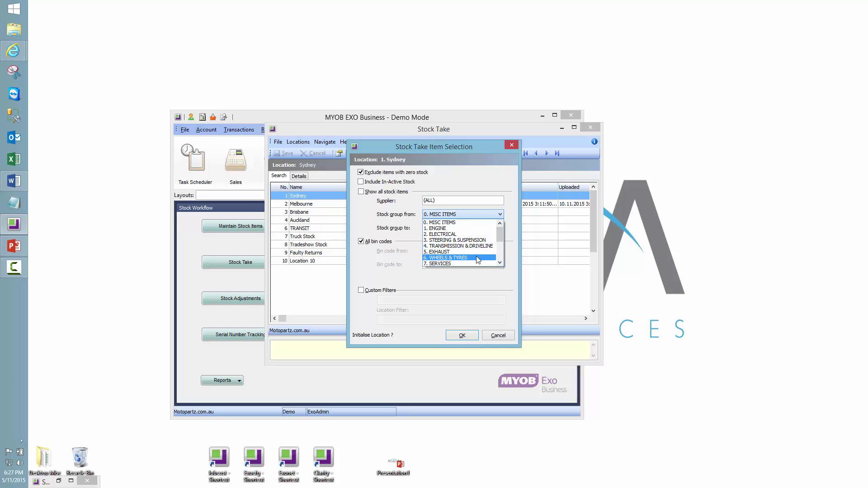
click(477, 259)
click(500, 228)
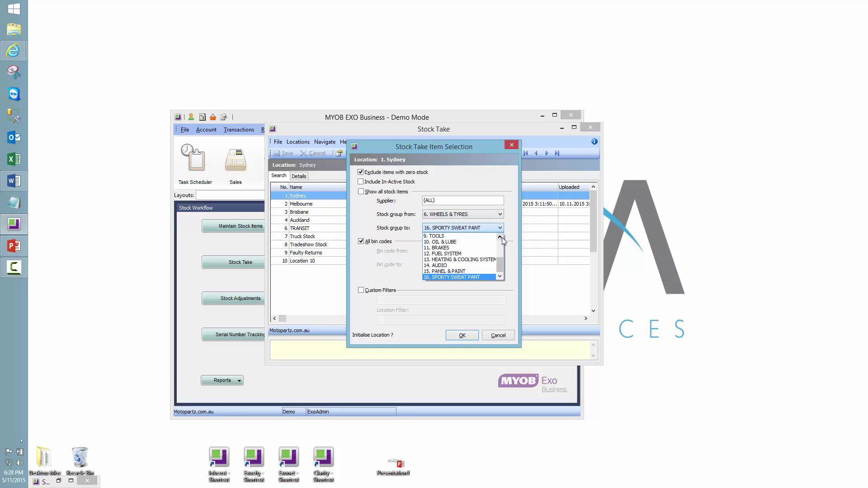
scroll(500, 237, up, 2)
click(459, 247)
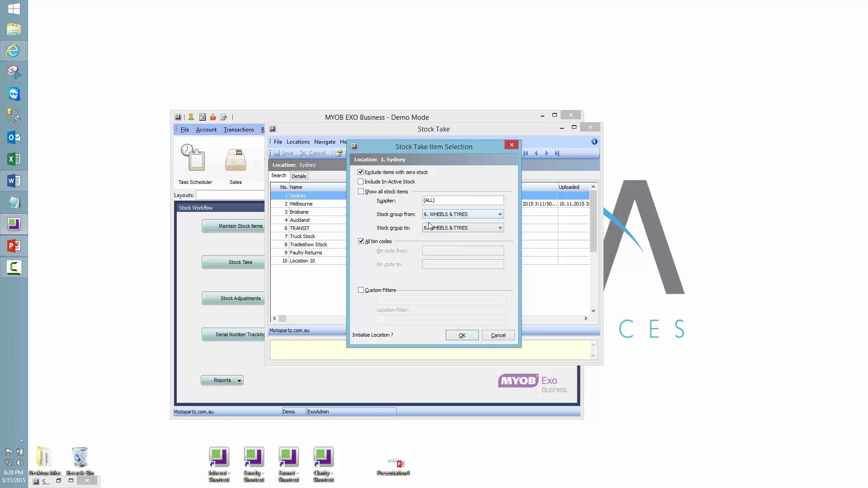
Try a bin code range and custom filters, then revert to all bin codes without filters.
click(362, 242)
click(436, 254)
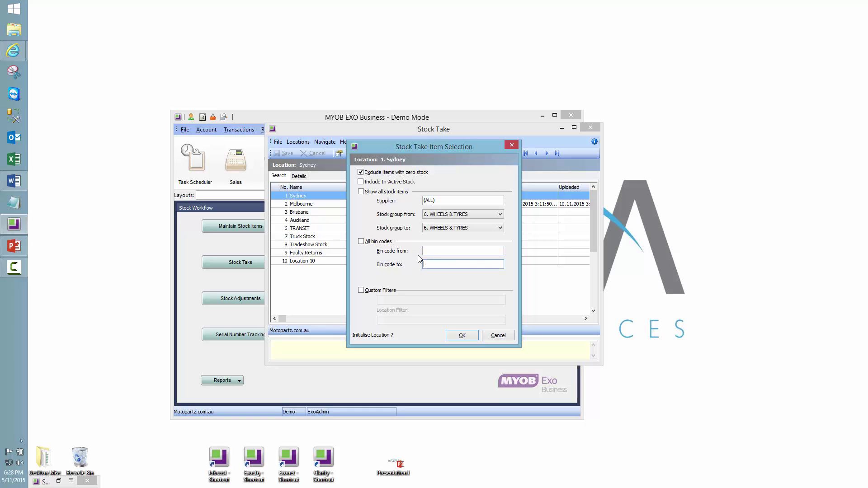
key(Tab)
key(shift+Tab)
click(361, 242)
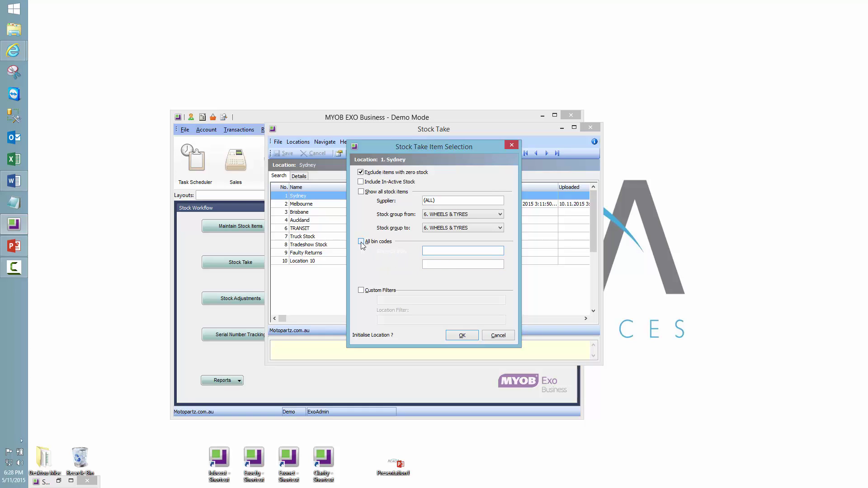
click(361, 290)
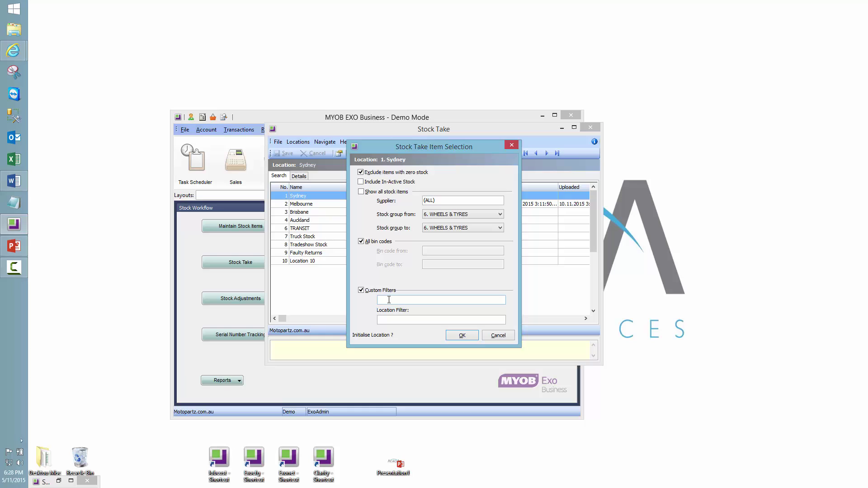
mouse_move(416, 299)
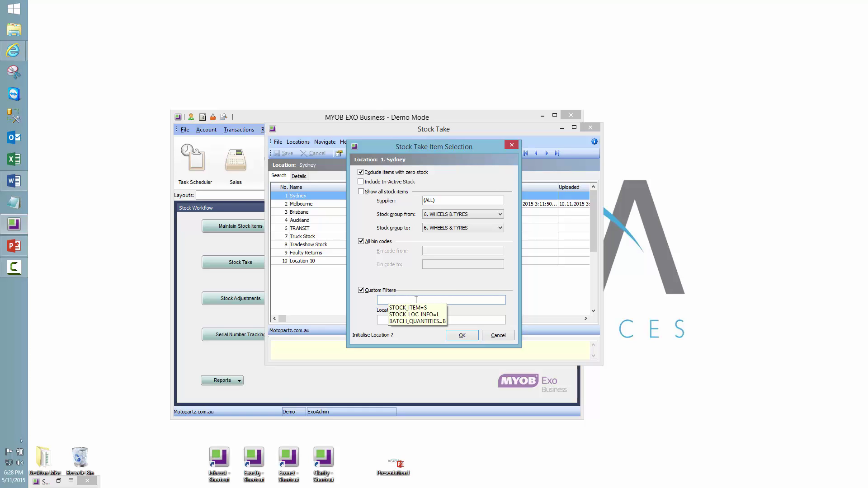
click(417, 299)
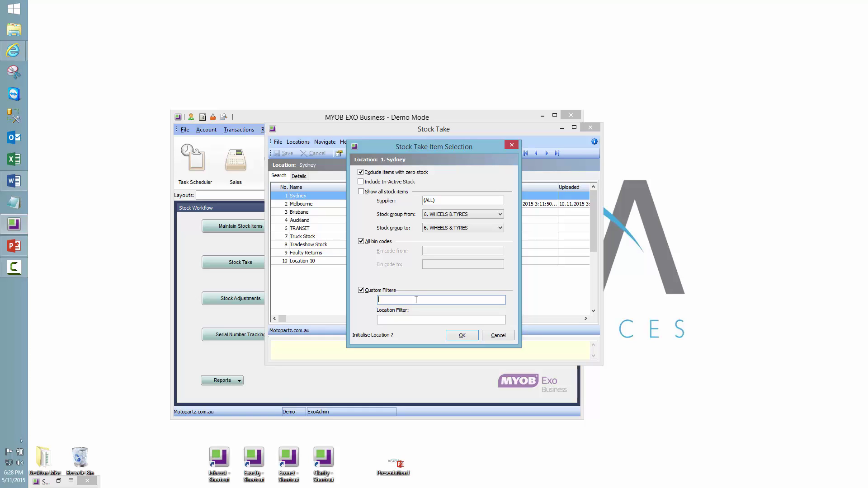
click(361, 291)
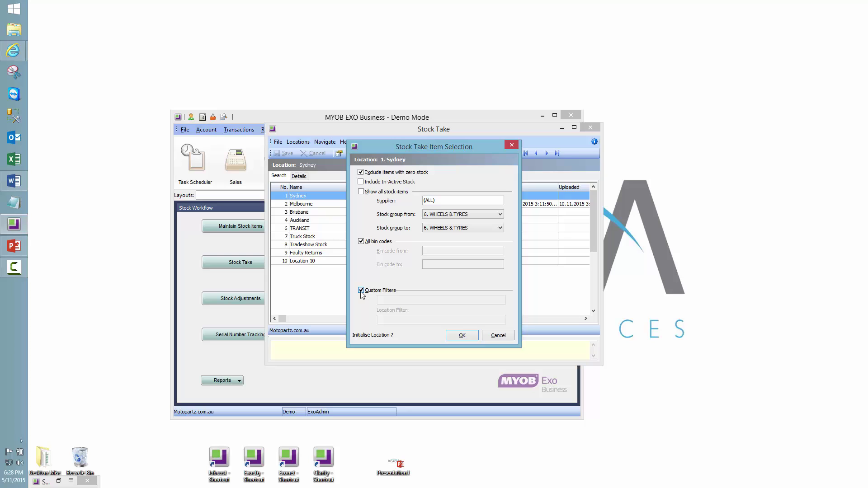
Initialise Sydney's stock take and widen the Initialised column to show 05.11.2015 6:28:37 PM.
click(461, 336)
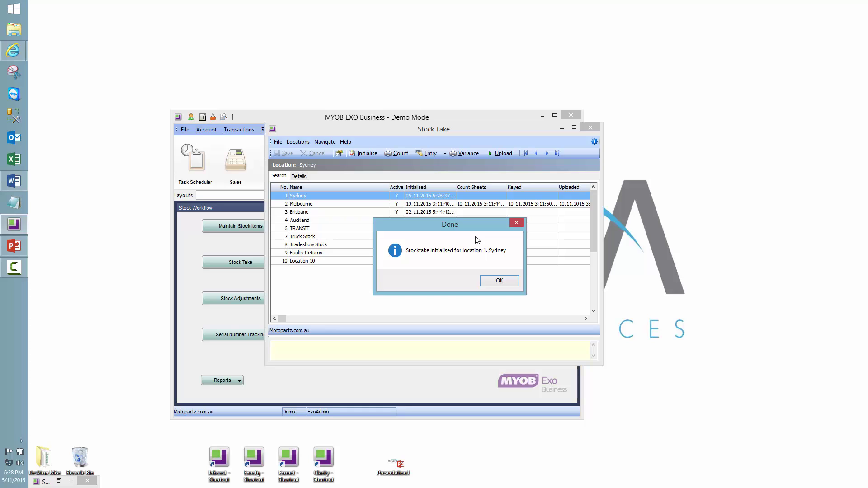
click(500, 280)
drag(458, 184, 470, 185)
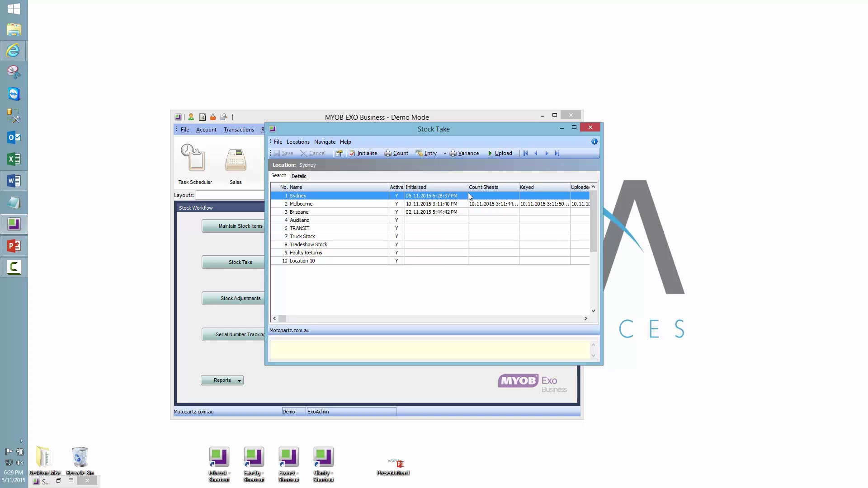
Produce Sydney's count sheet of four wheel and tyre items, review the preview, and close it.
click(400, 154)
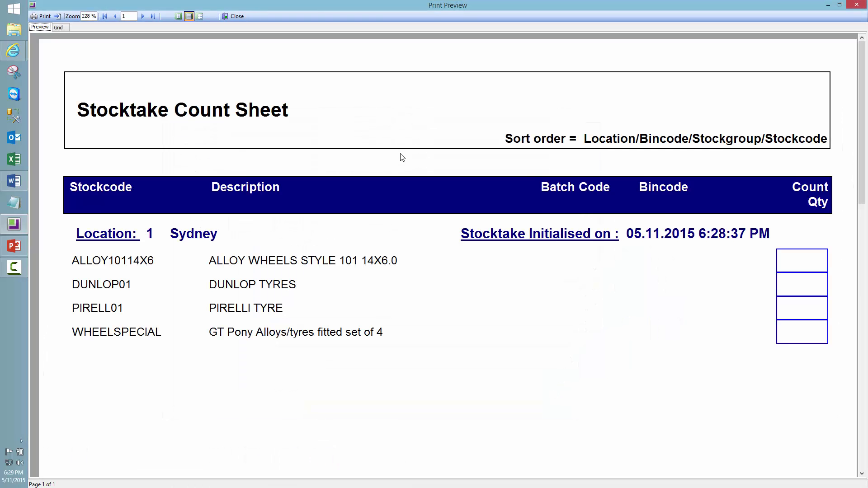
double_click(257, 7)
drag(259, 170, 254, 189)
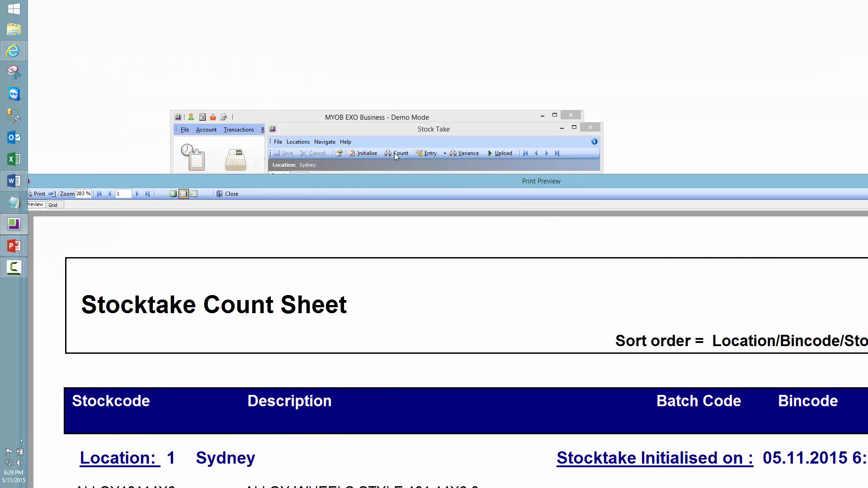
double_click(403, 175)
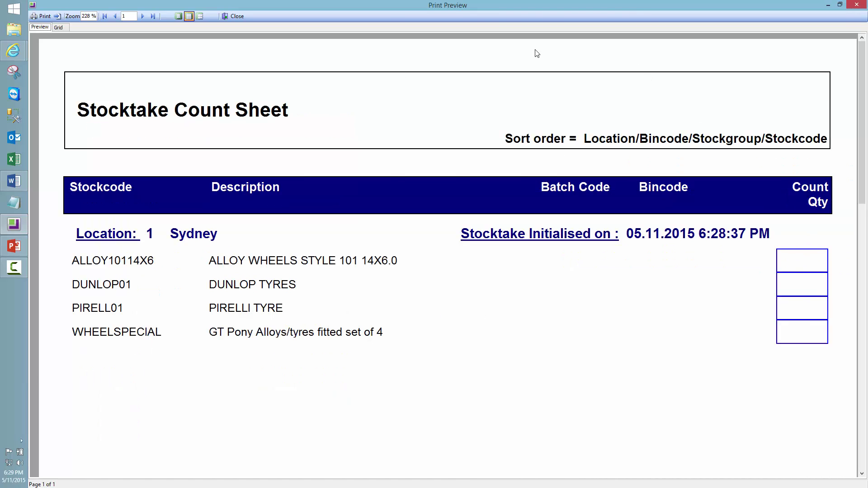
click(237, 16)
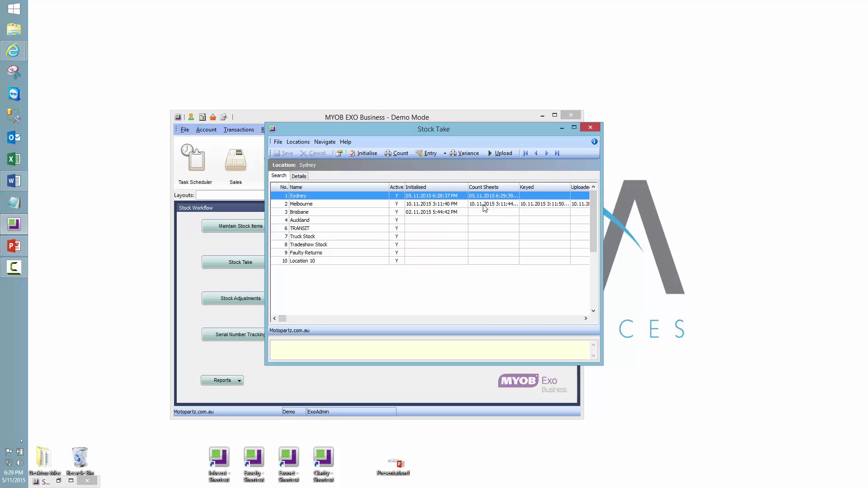
Choose Key Count from the Entry menu to key in Sydney's counted quantities.
click(445, 154)
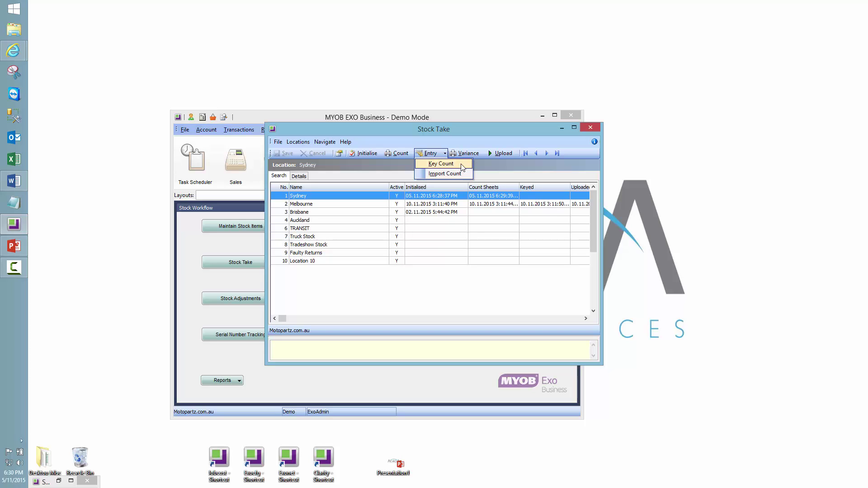
click(462, 167)
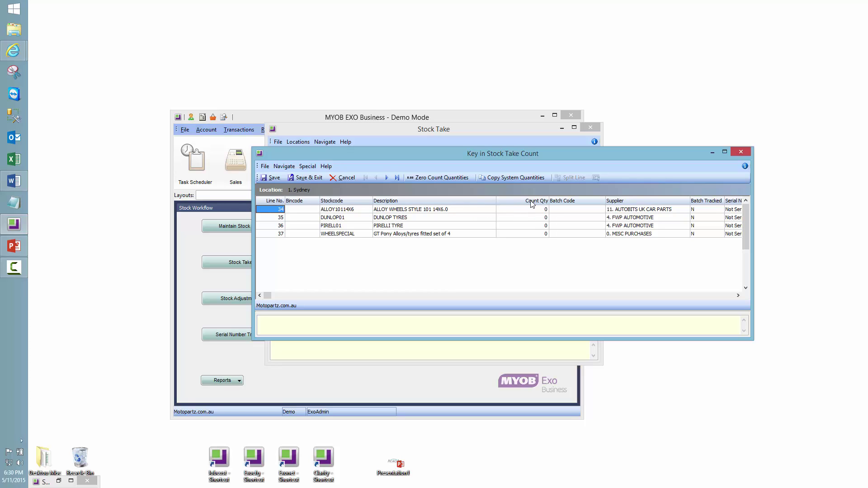
Copy the system quantities into the count quantities for all four items.
click(531, 179)
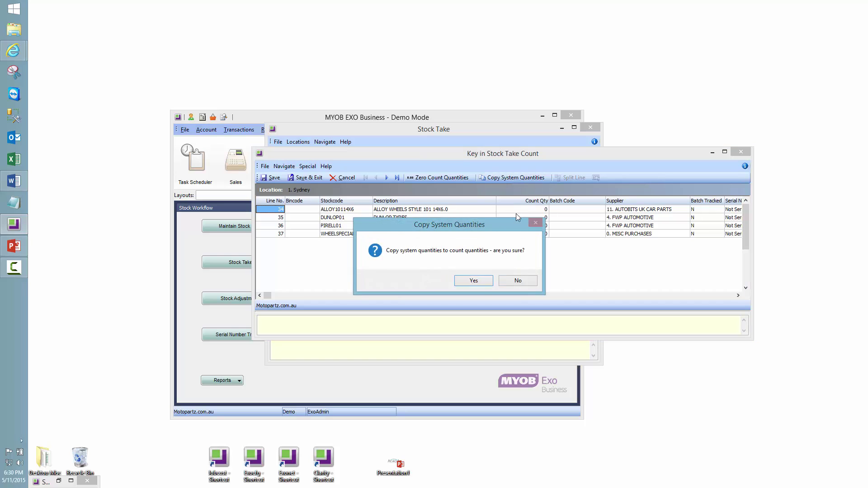
click(474, 281)
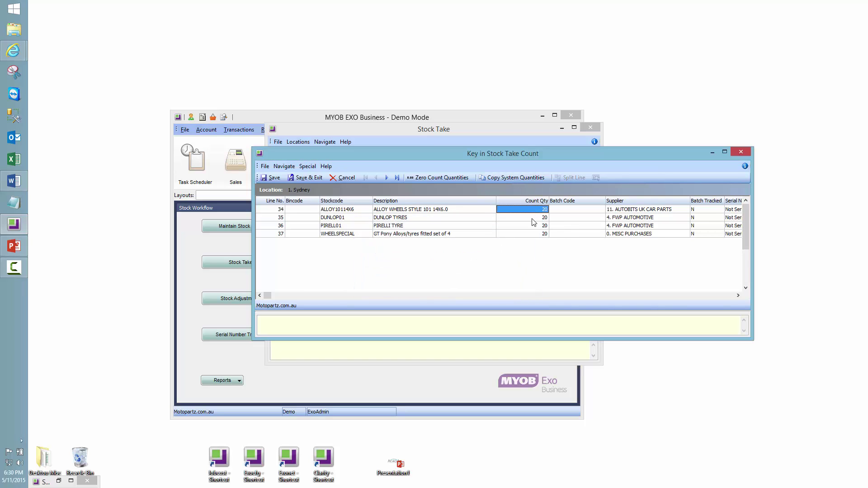
click(539, 214)
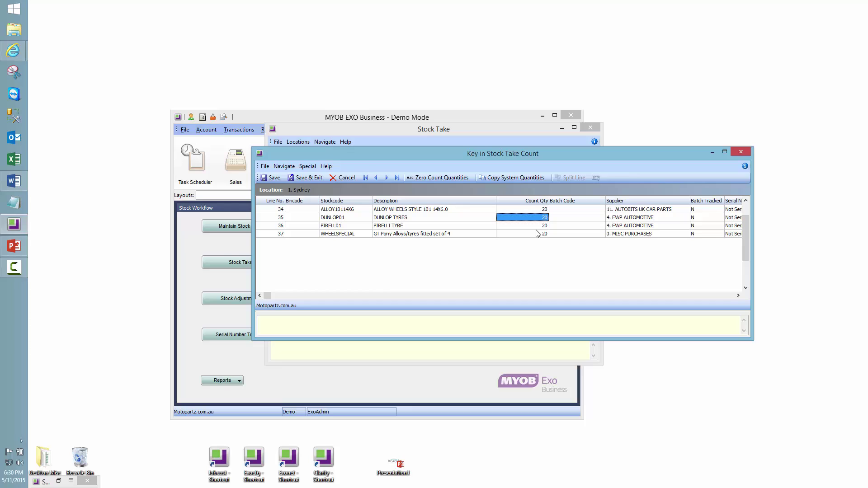
click(540, 231)
Enter counts 30, 10, 25 and 15 for the four items and save.
click(541, 211)
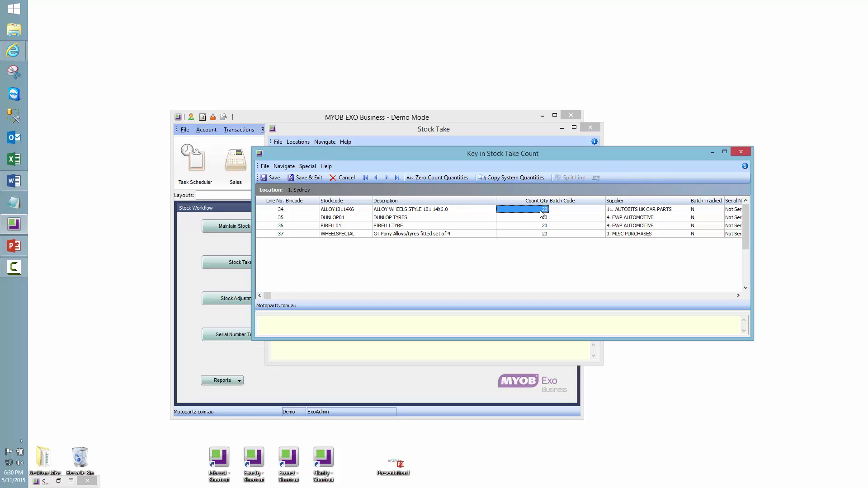
text(3)
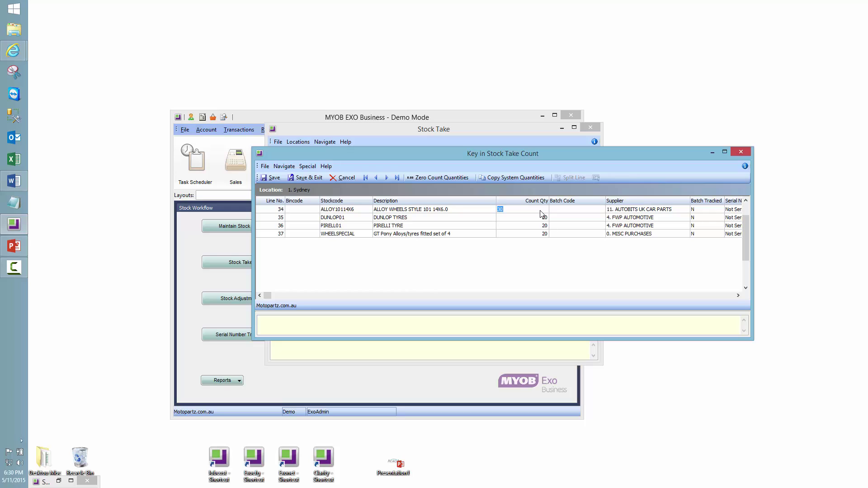
key(Return)
text(1)
key(Return)
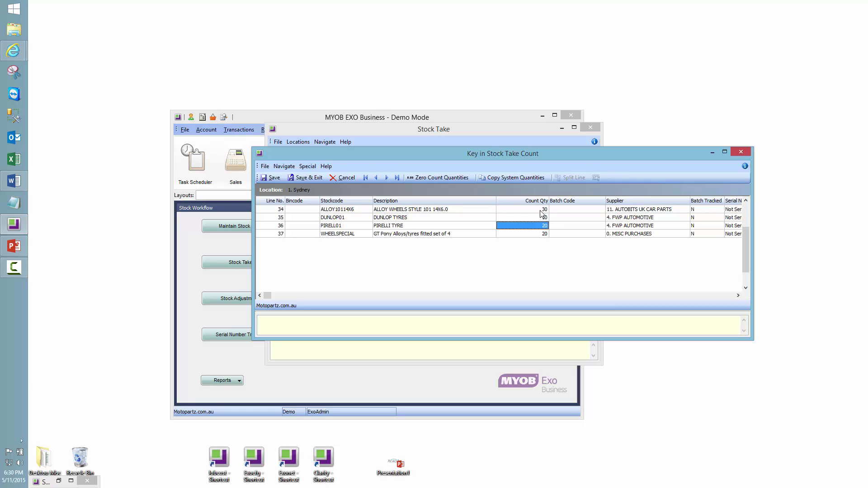
text(25)
key(Return)
key(Return)
text(1)
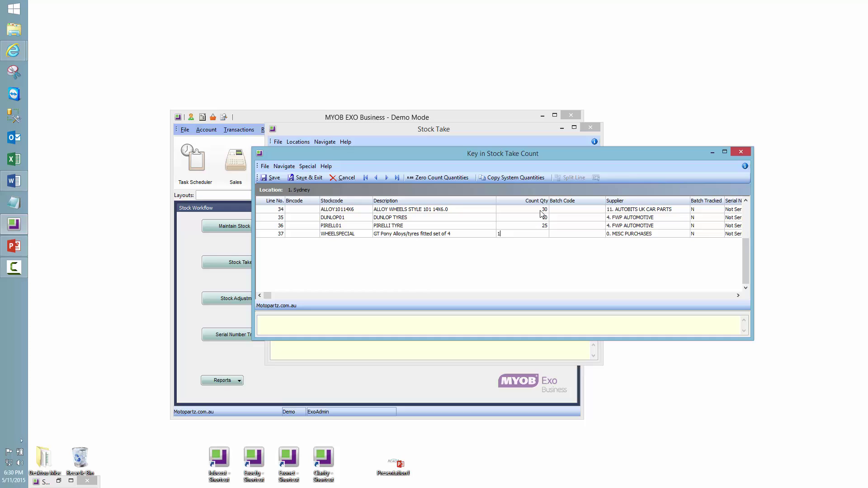
text(5)
key(Up)
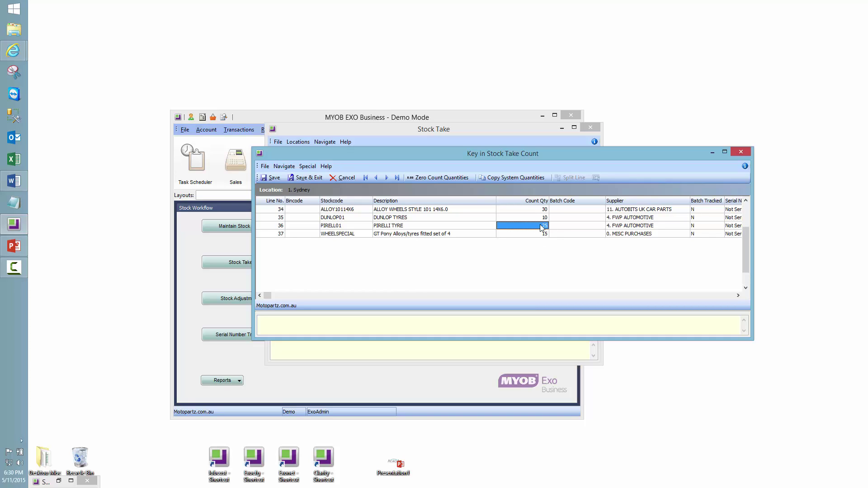
click(303, 178)
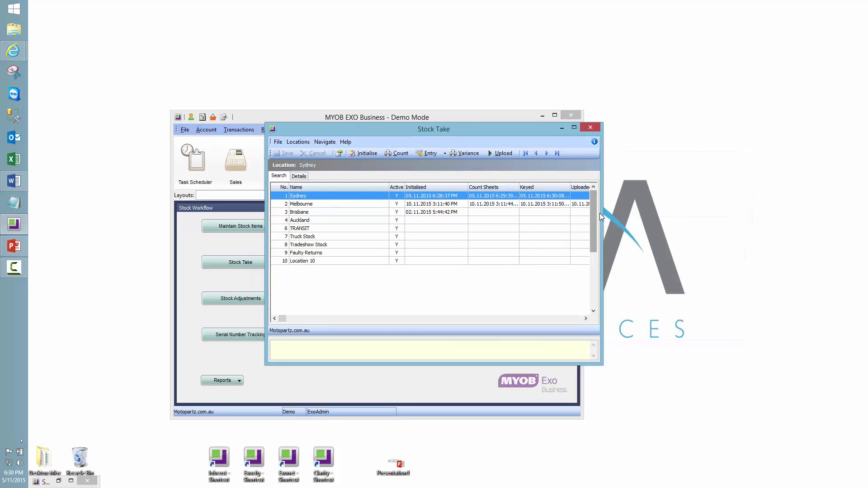
drag(599, 213, 701, 213)
drag(571, 186, 586, 186)
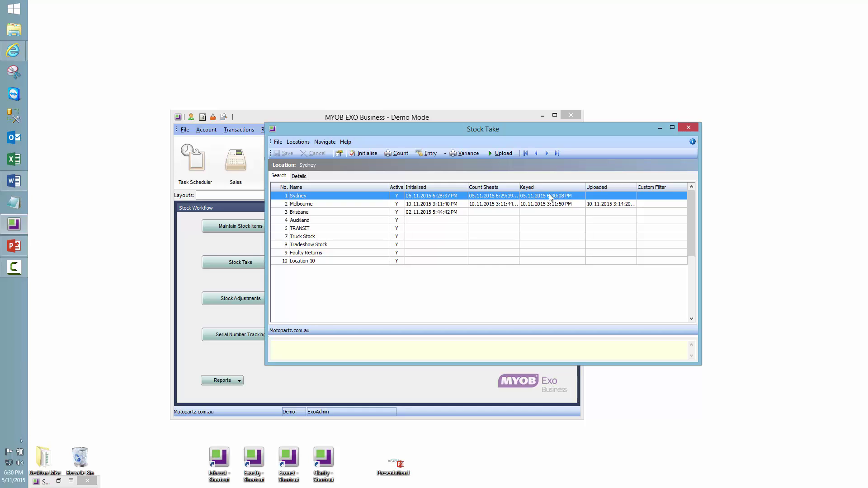
click(468, 154)
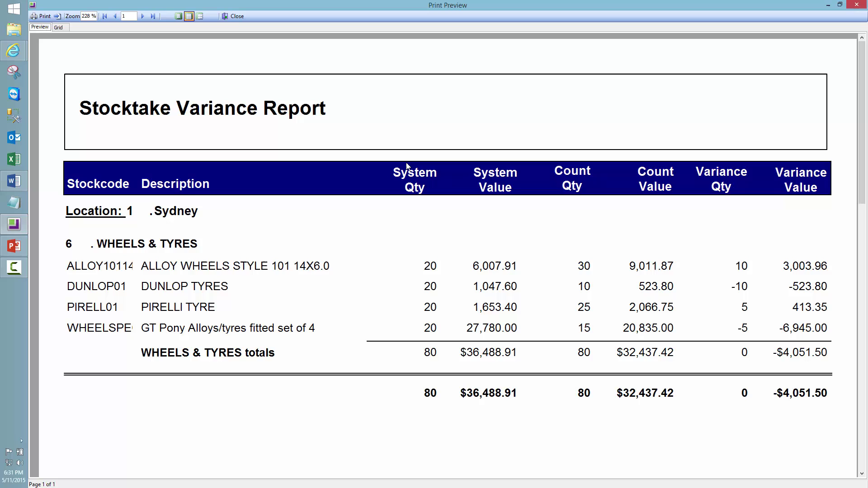
click(232, 18)
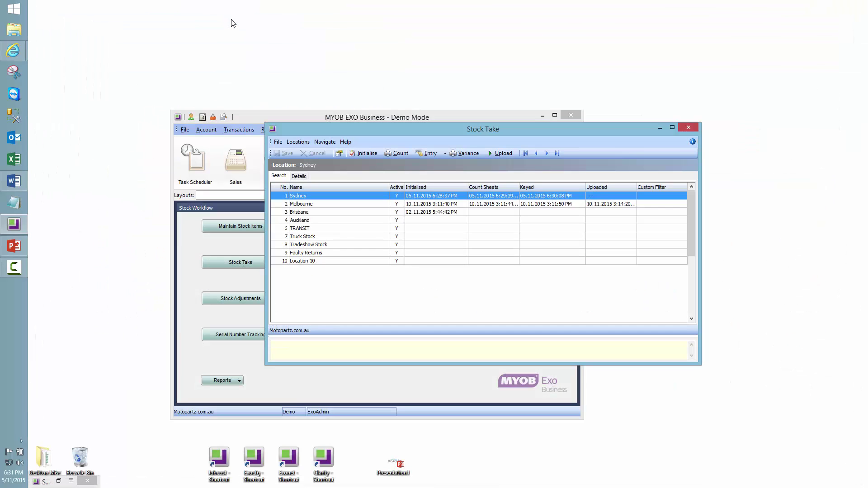
Start uploading the Sydney stock take and browse the calendar for a transaction date.
click(508, 155)
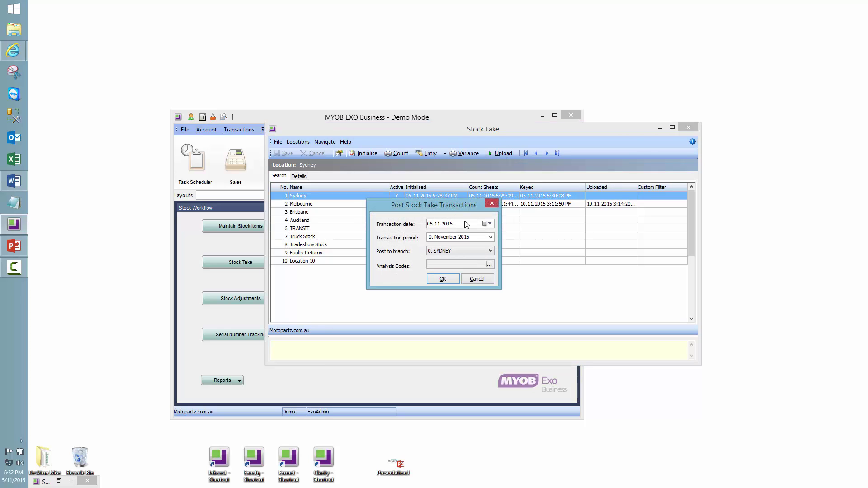
drag(458, 205, 554, 246)
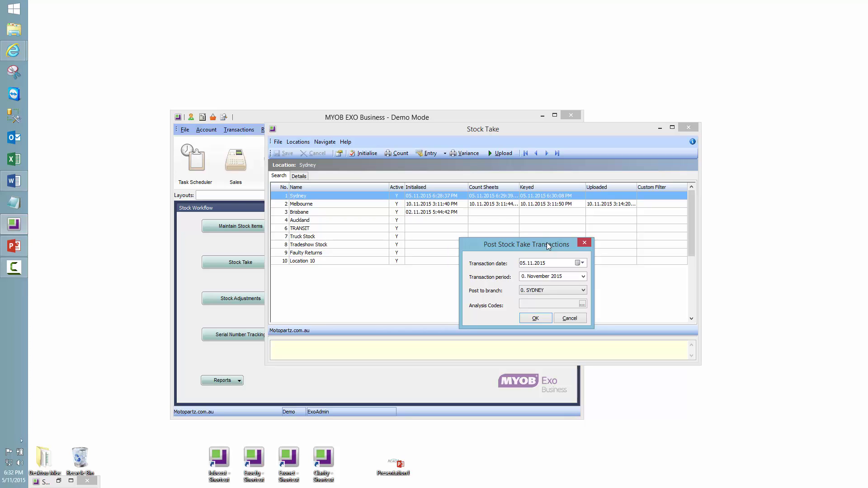
click(581, 263)
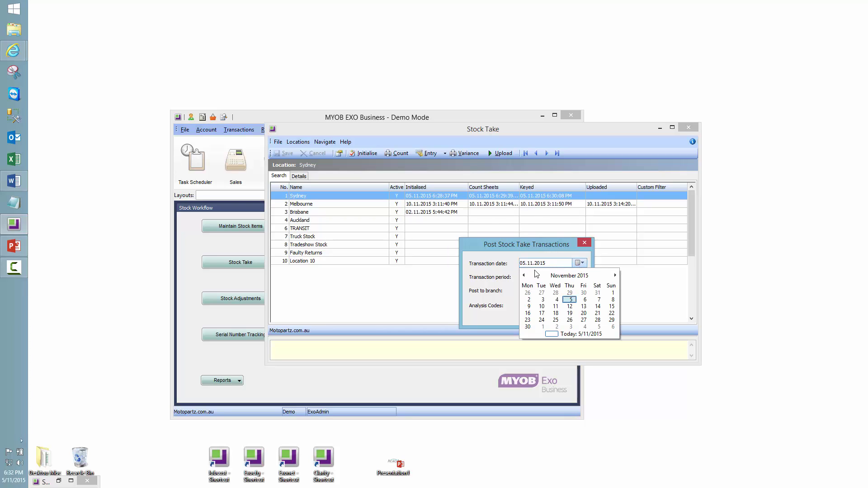
click(524, 275)
click(525, 276)
click(524, 276)
click(525, 275)
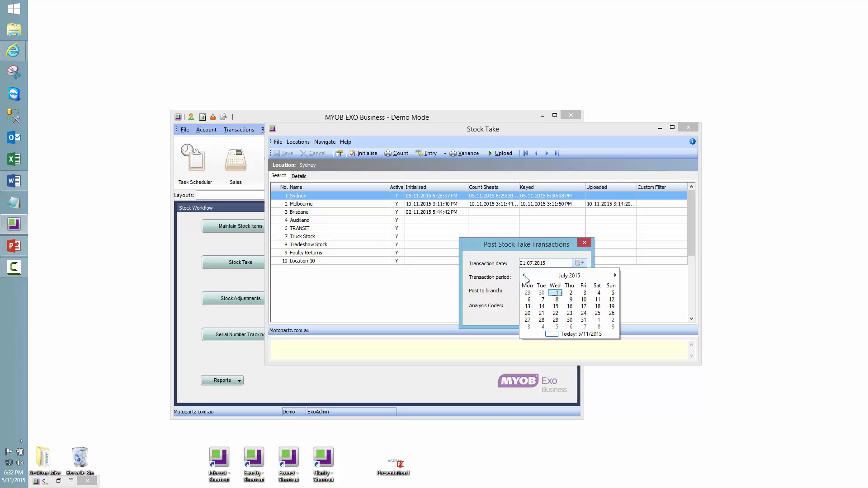
click(544, 292)
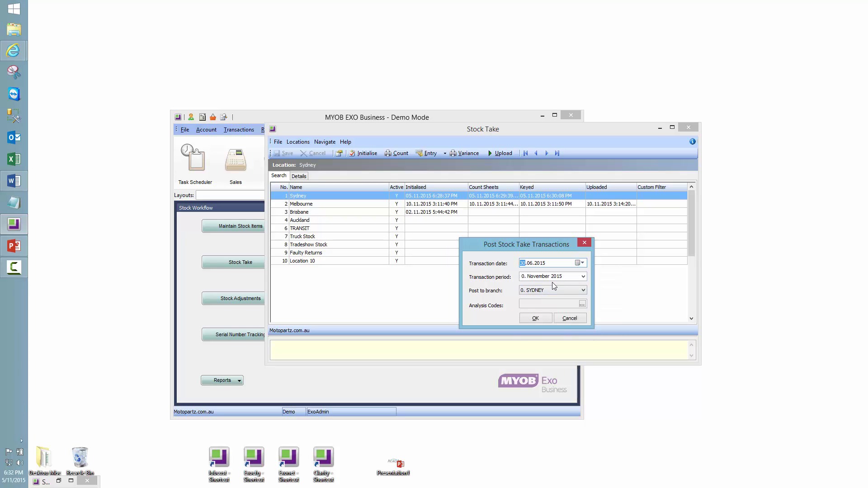
click(583, 277)
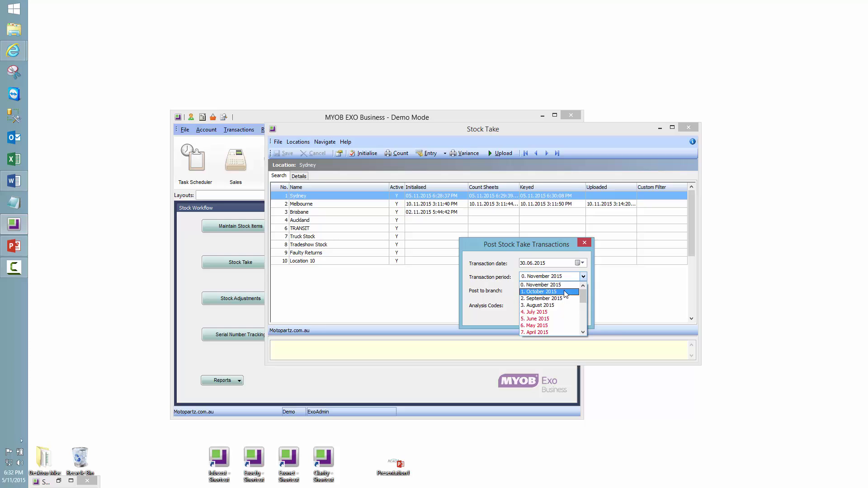
Set transaction date 01.10.2015 with period 1. October 2015 and post the upload.
click(579, 266)
click(580, 264)
click(615, 275)
click(615, 275)
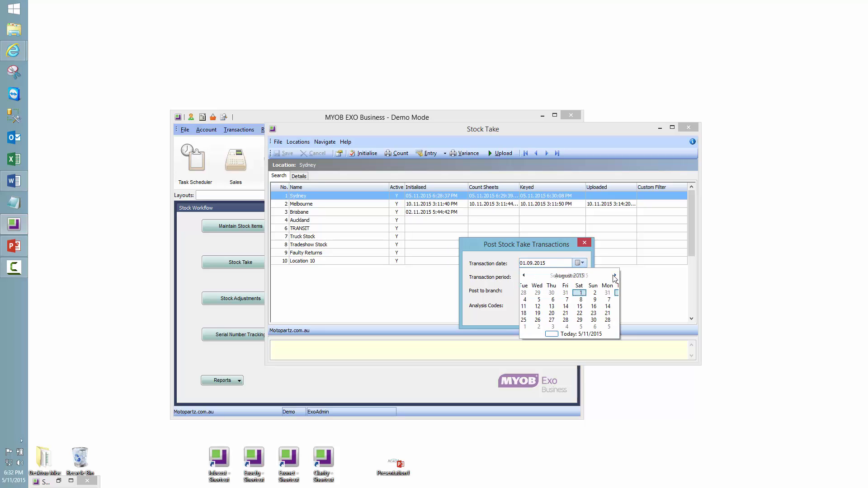
click(615, 275)
click(614, 276)
click(571, 293)
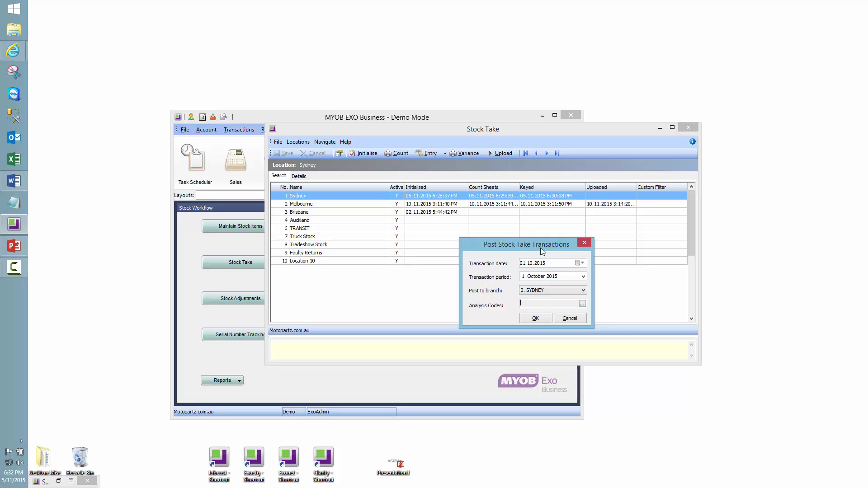
double_click(522, 263)
click(537, 279)
click(541, 284)
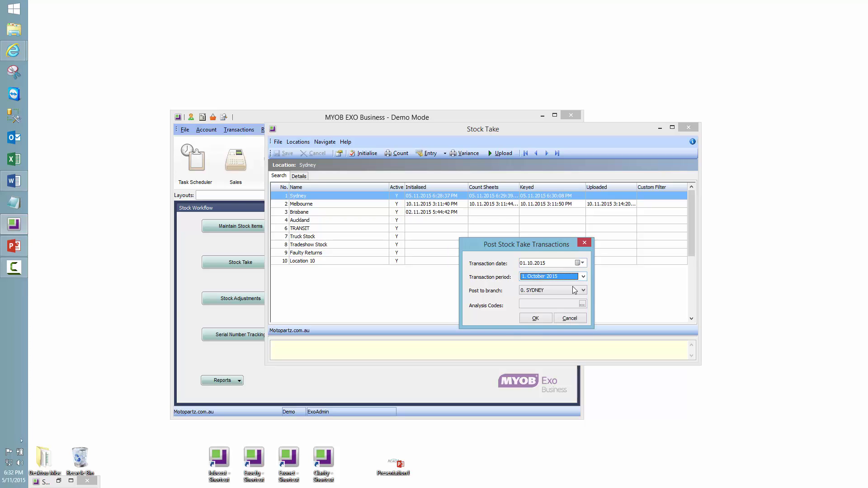
click(535, 321)
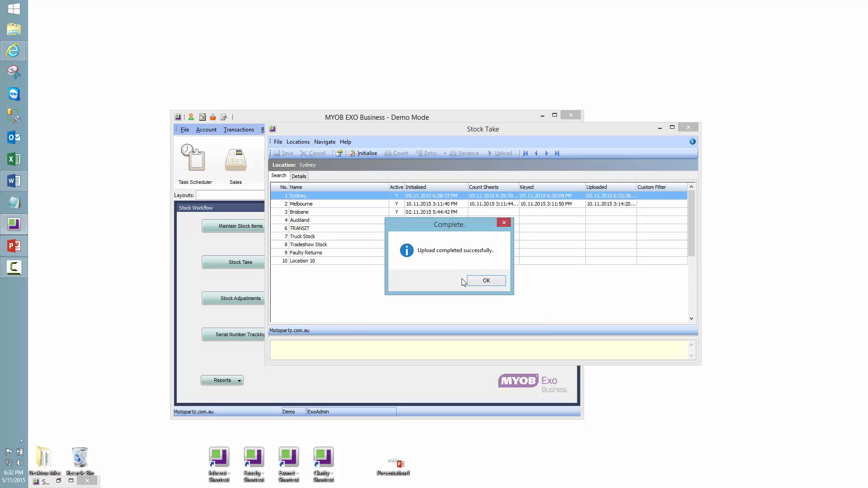
Dismiss the upload message, close Stock Take, and search stock items for WHEEL.
click(487, 282)
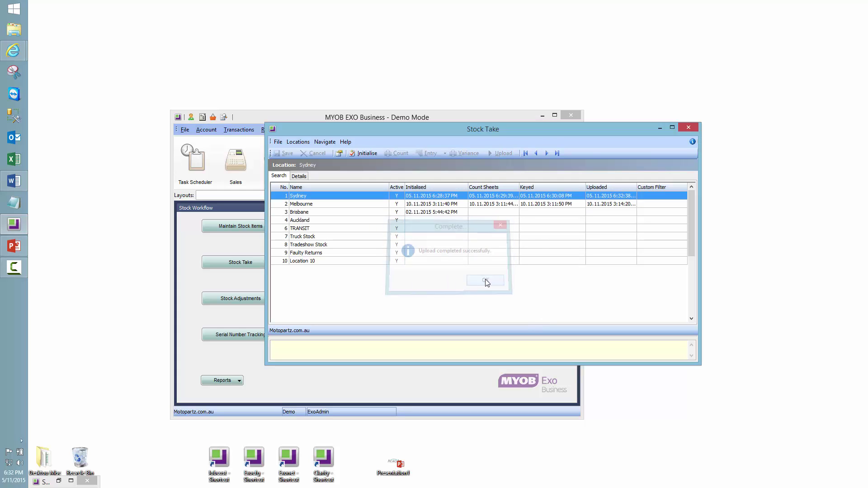
click(689, 128)
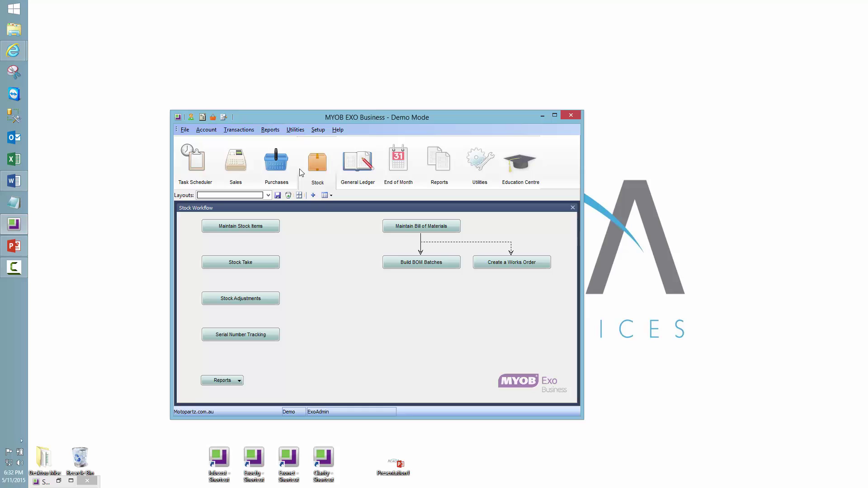
click(271, 227)
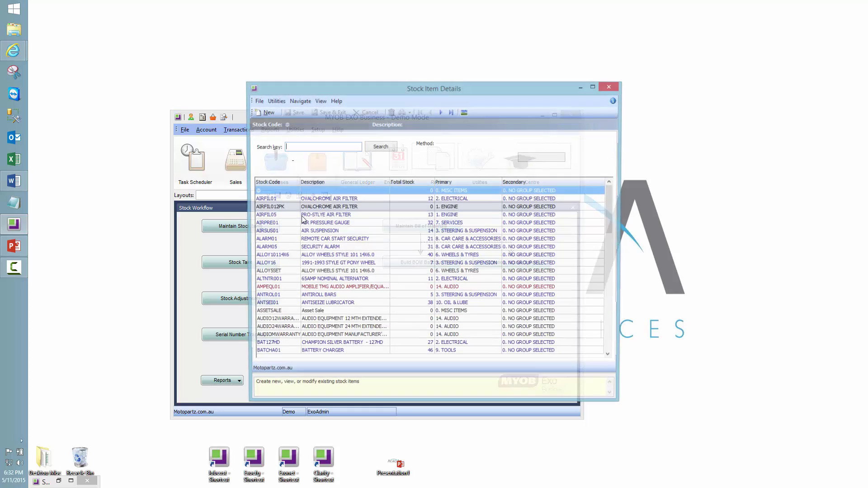
text(WHEEL)
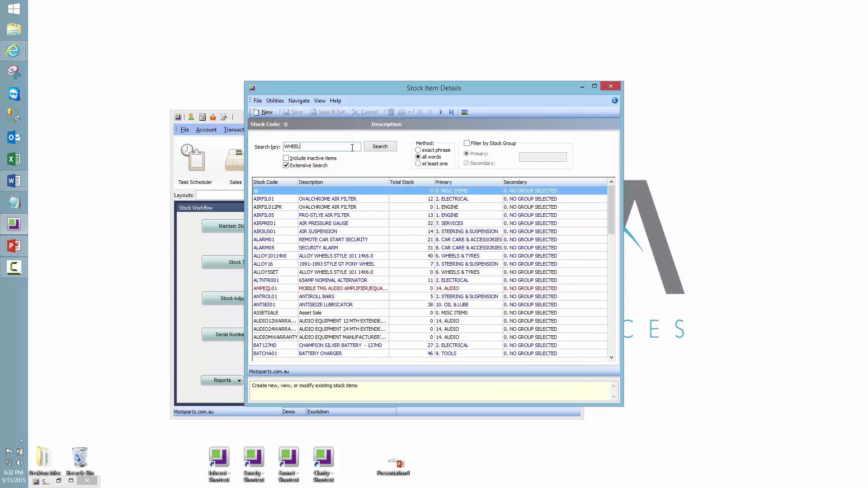
key(Return)
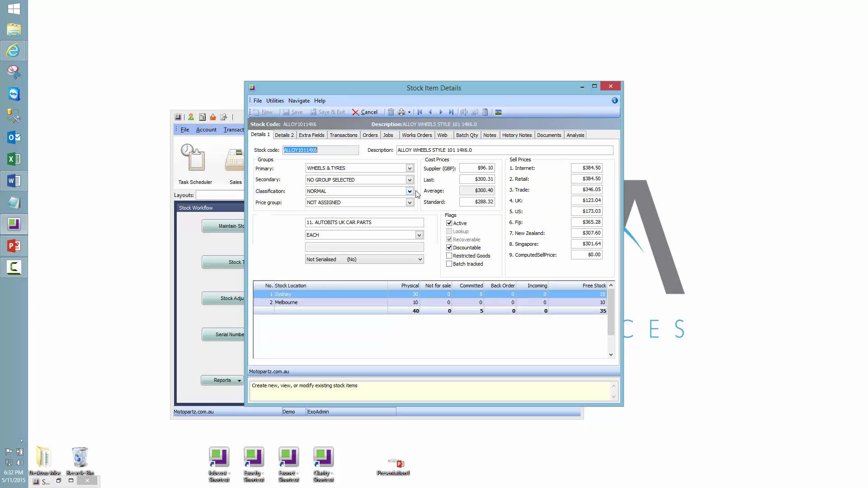
Review ALLOY10114X6's October 2015 Sydney stocktake transactions, then close the item.
click(337, 135)
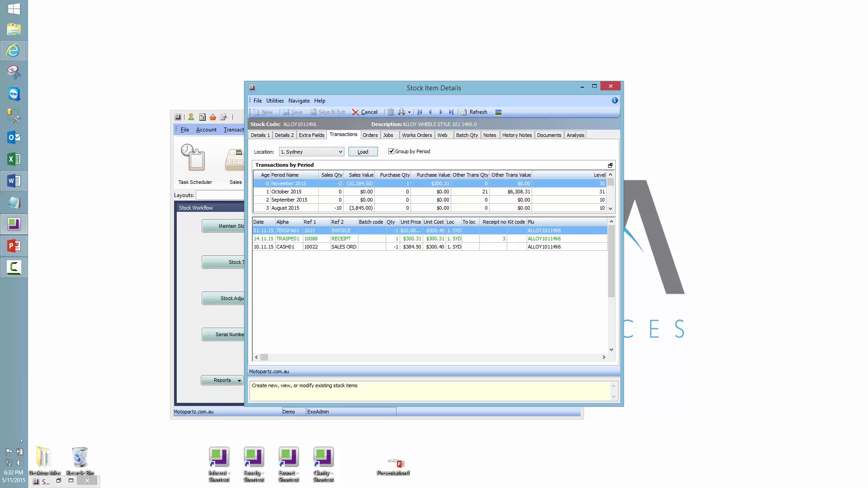
click(730, 66)
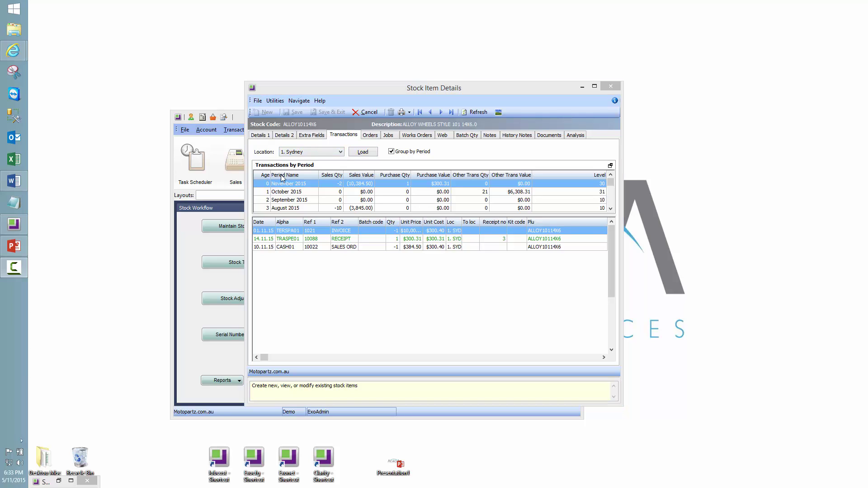
click(310, 192)
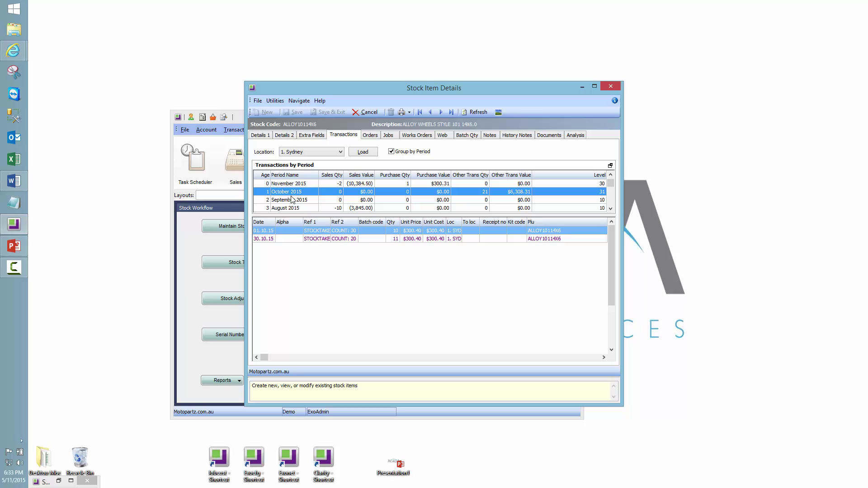
click(320, 238)
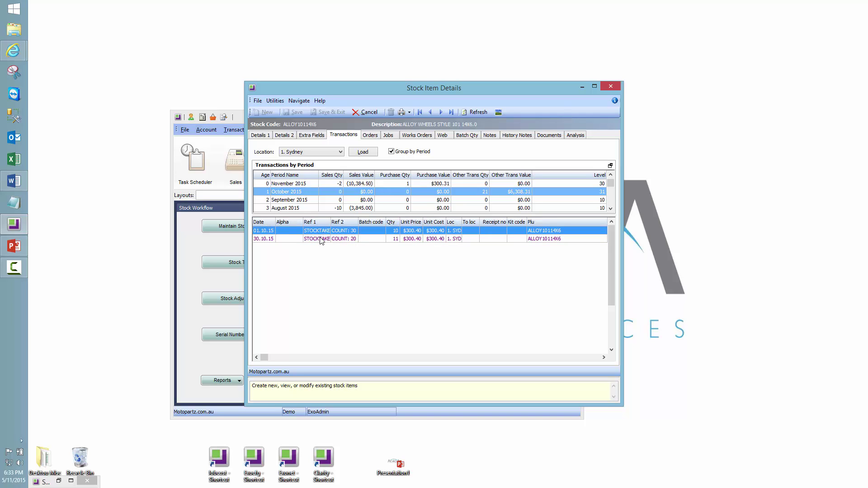
click(321, 238)
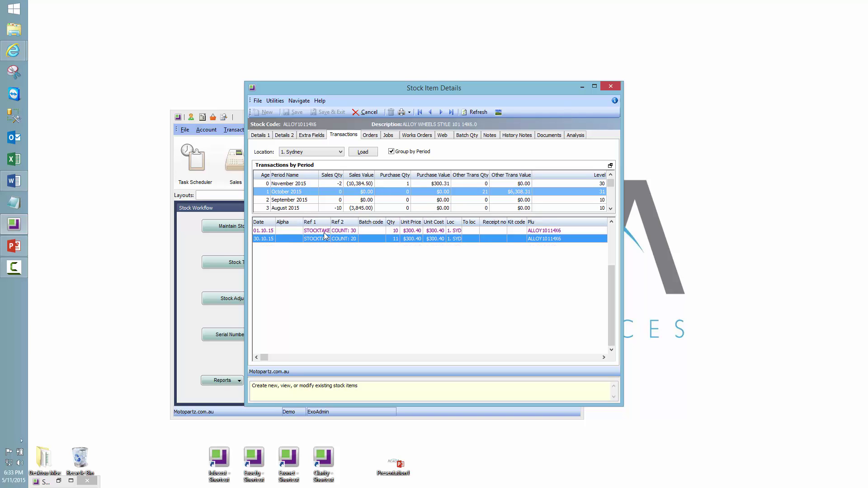
click(324, 233)
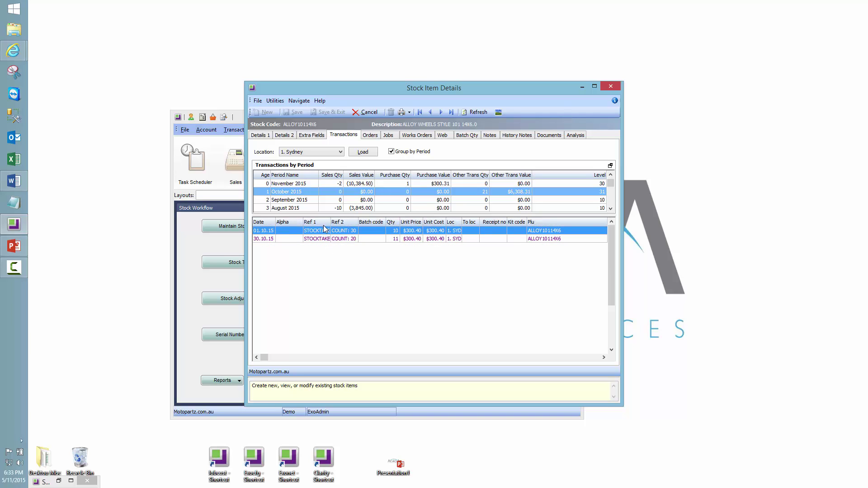
click(611, 86)
drag(479, 117, 644, 65)
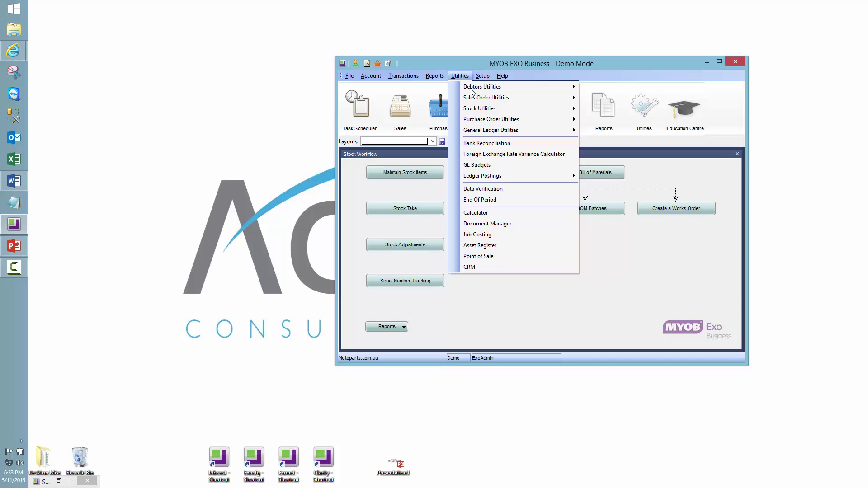
Create a new GL post run from Post Ledgers to GL.
mouse_move(511, 177)
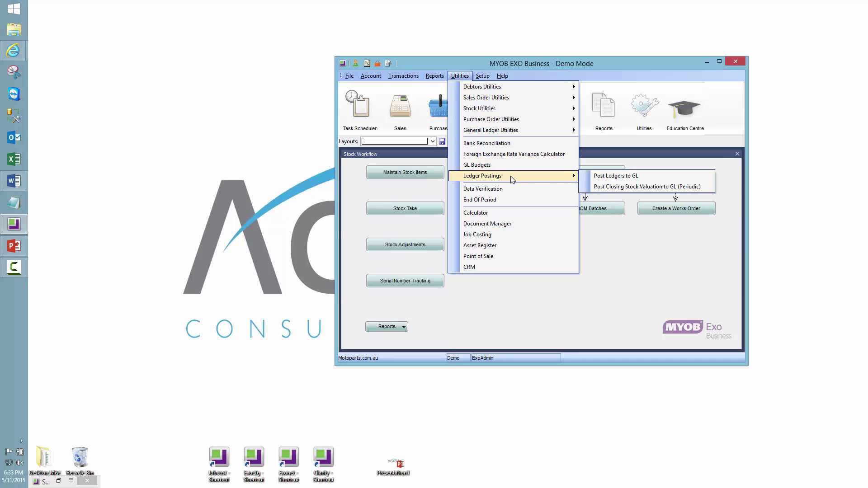
click(626, 179)
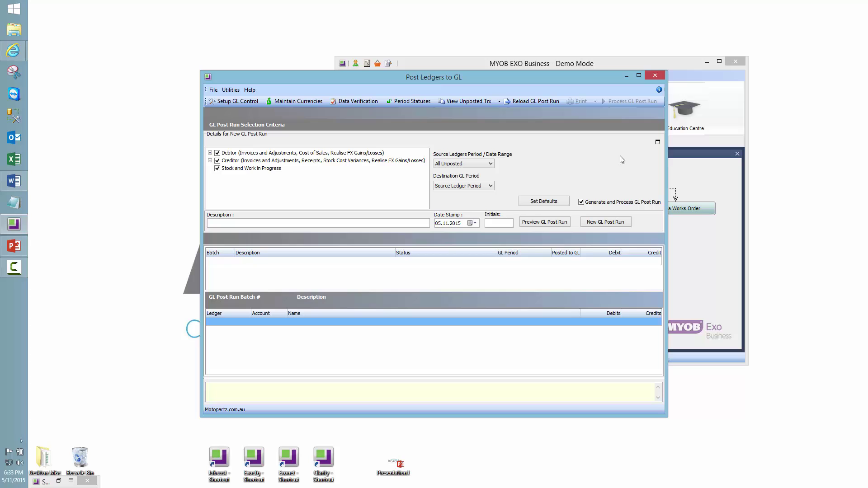
click(607, 223)
click(484, 284)
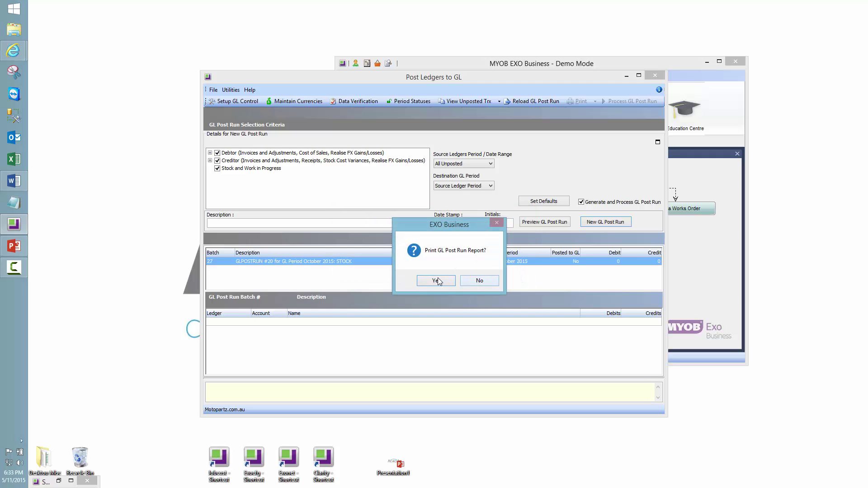
Preview the GL Post Run #20 report and post the October 2015 stock batch.
click(438, 279)
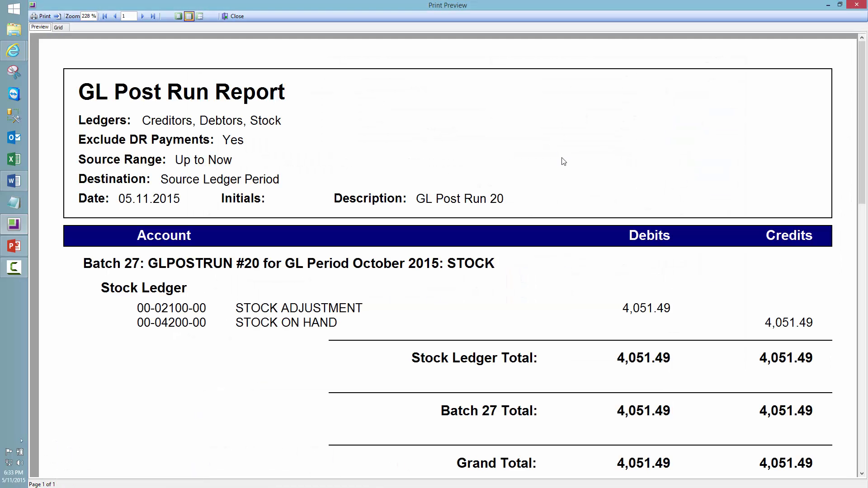
drag(862, 67, 855, 90)
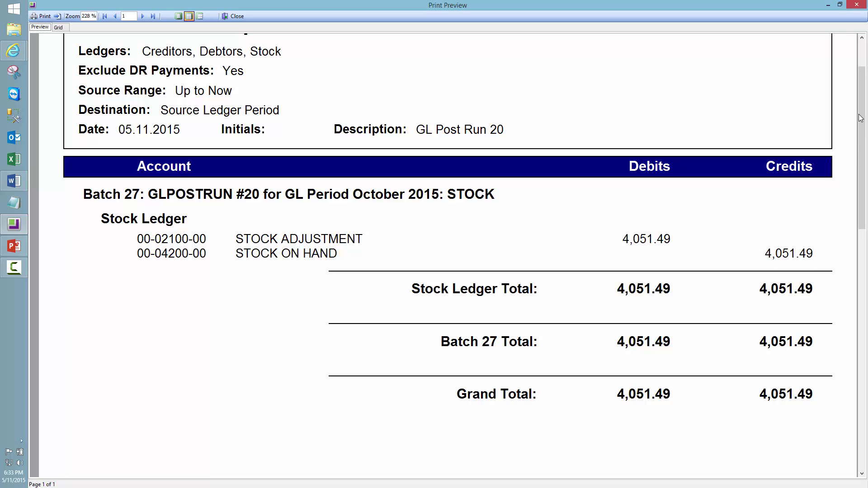
drag(863, 116, 862, 119)
scroll(862, 119, down, 1)
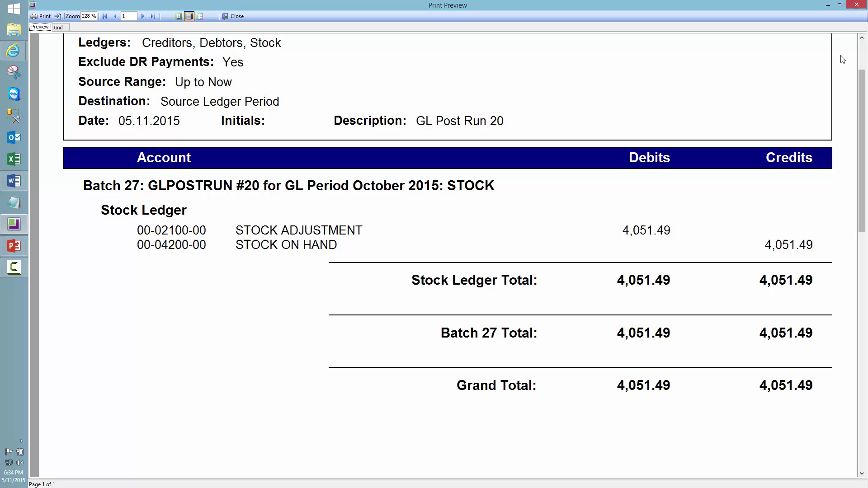
click(856, 4)
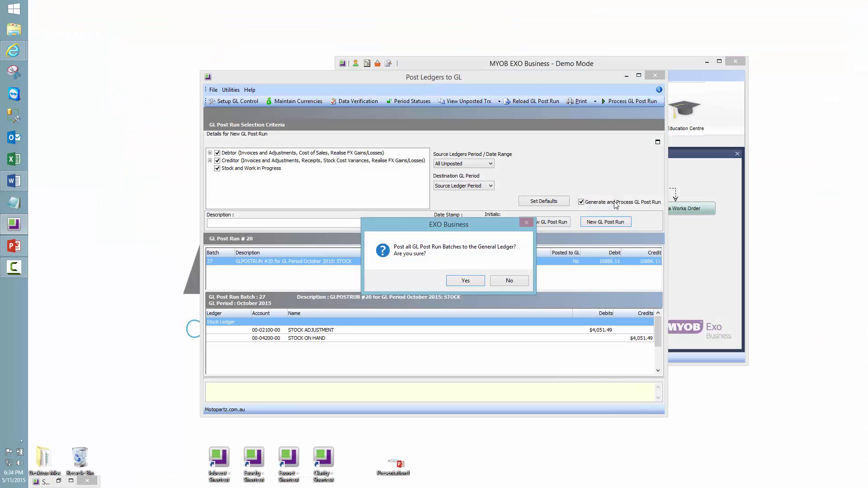
click(465, 283)
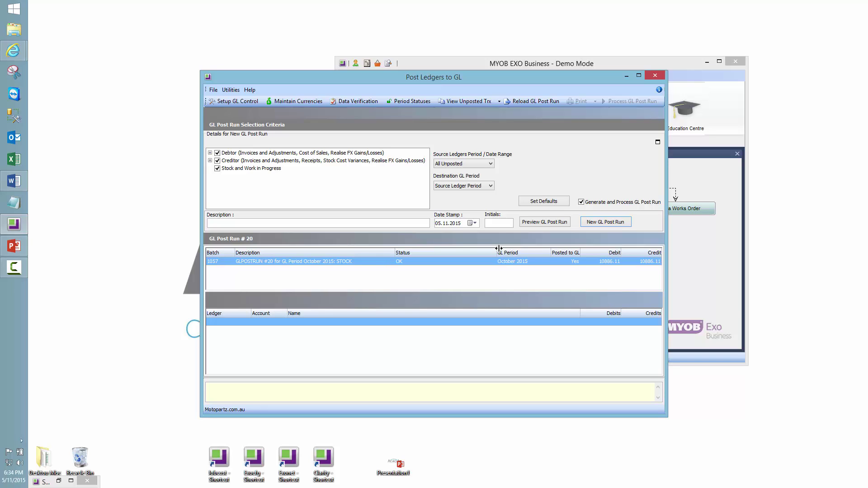
click(660, 76)
Open Stock Take from the Stock Workflow to see each location's initialised, count, keyed and uploaded dates.
click(425, 208)
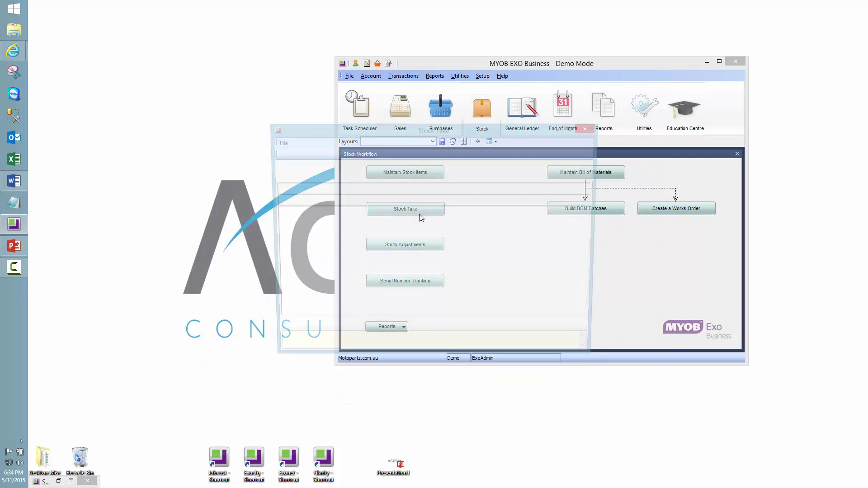